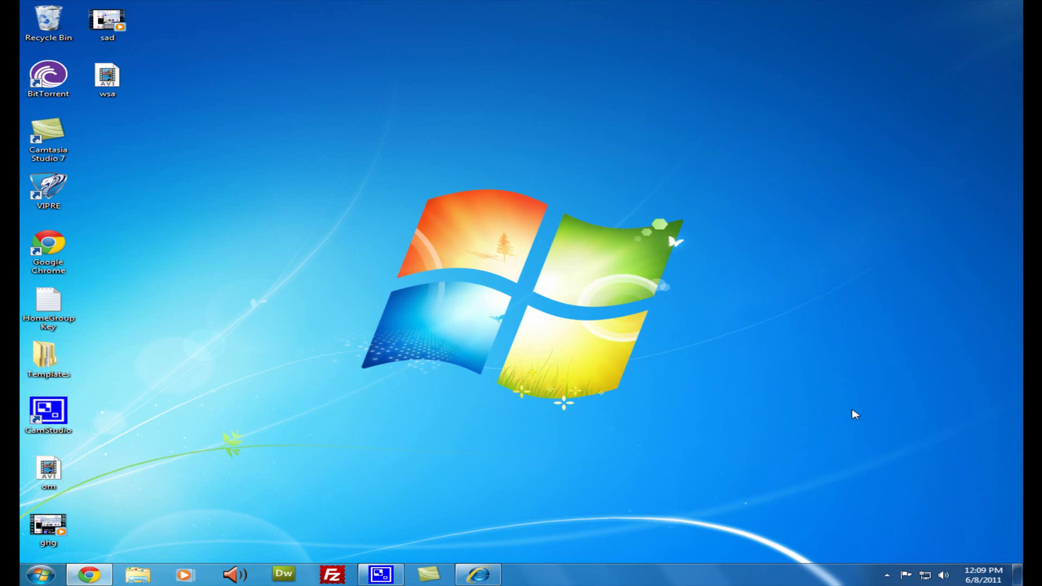
From the tray network icon, go through Network and Sharing Center to Change adapter settings.
mouse_move(927, 576)
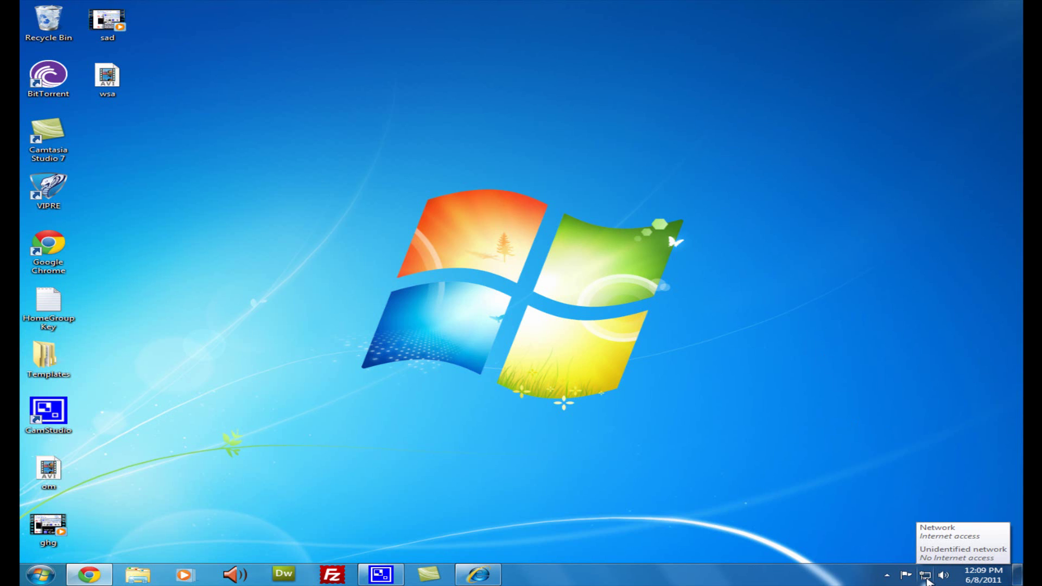
click(925, 575)
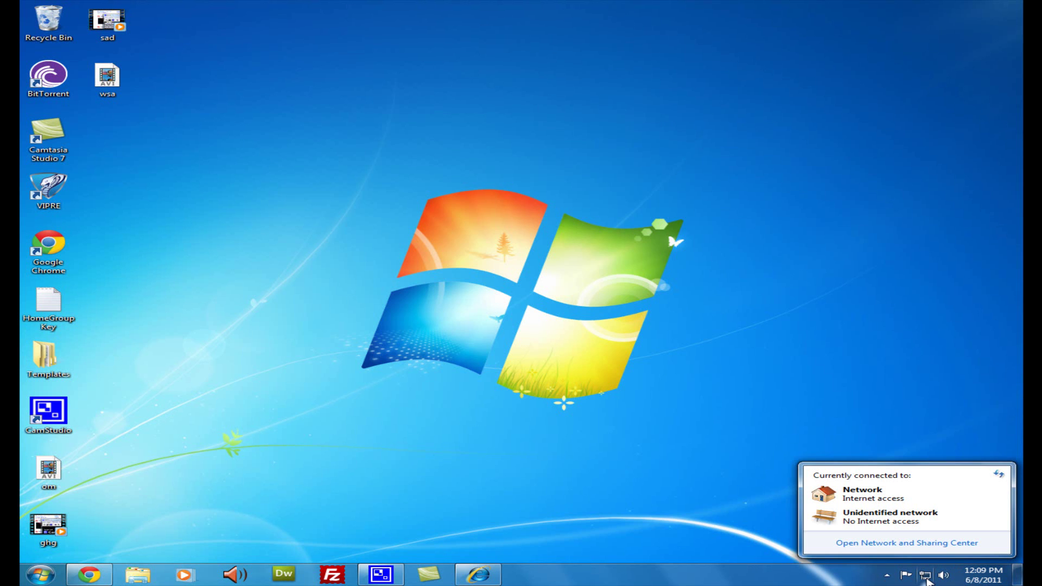
click(905, 542)
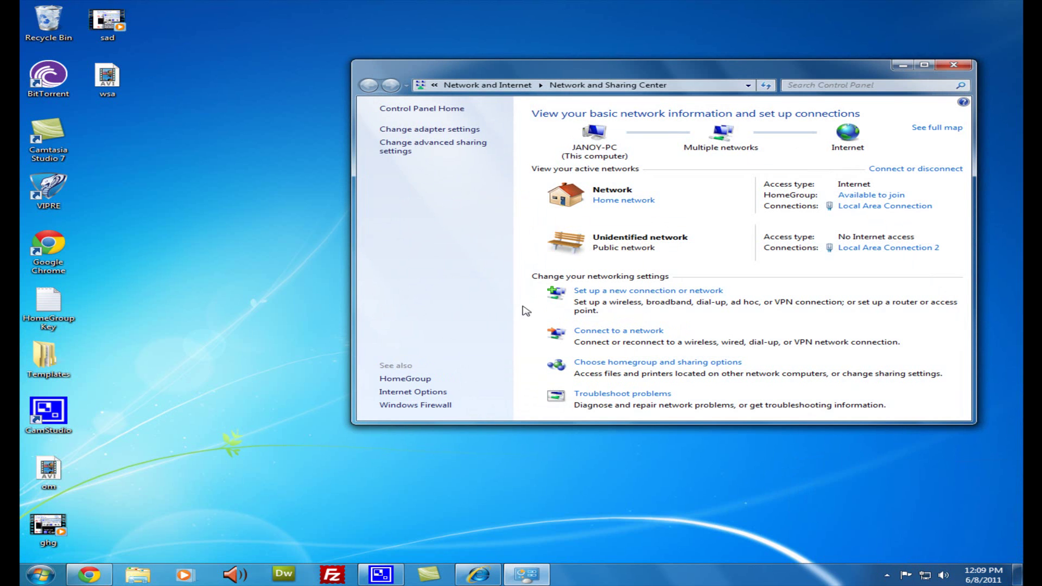
click(415, 130)
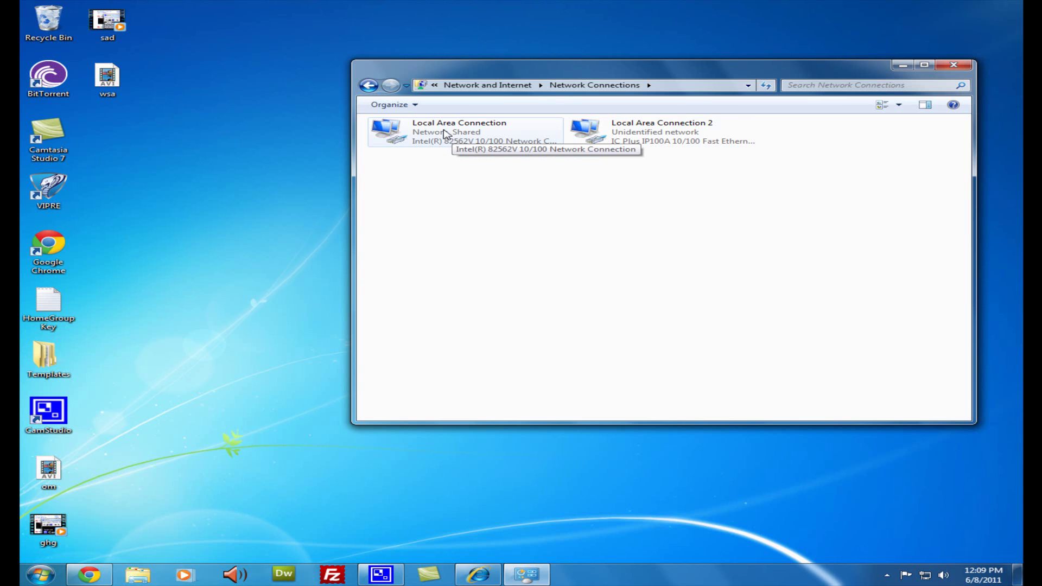
Open Local Area Connection's Properties on the Sharing tab.
click(445, 134)
right_click(445, 134)
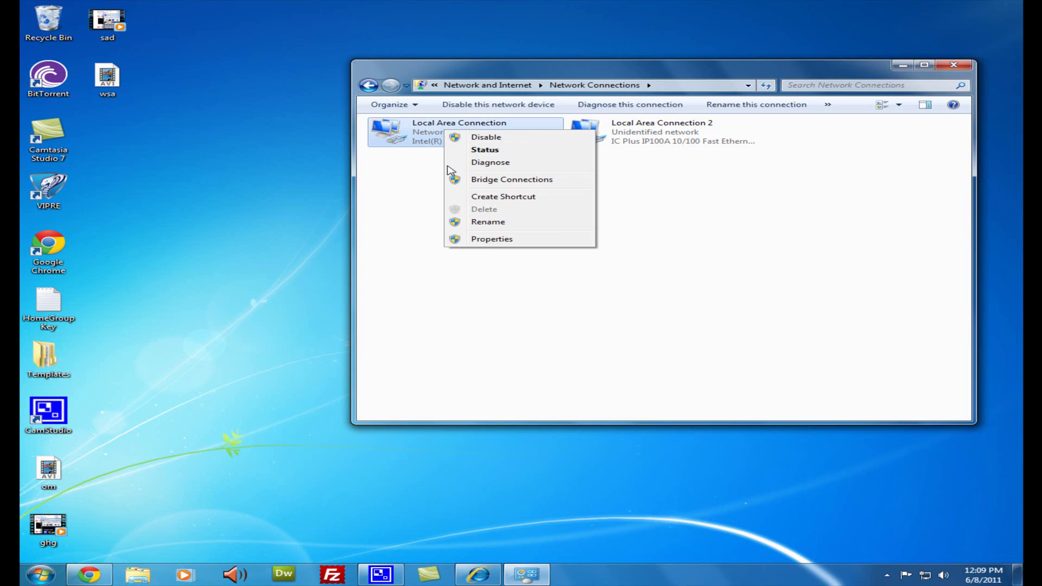
click(492, 239)
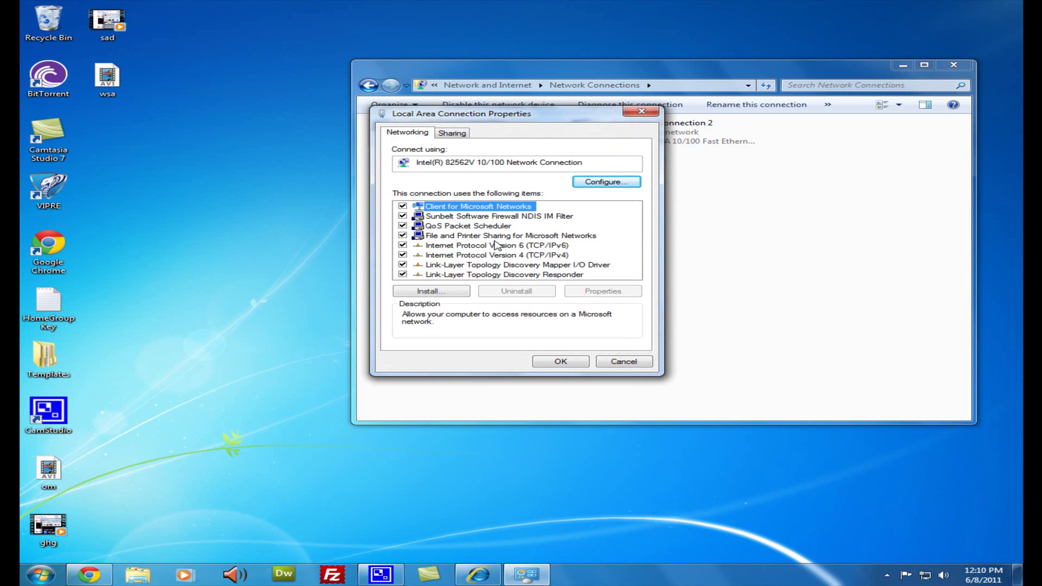
click(452, 135)
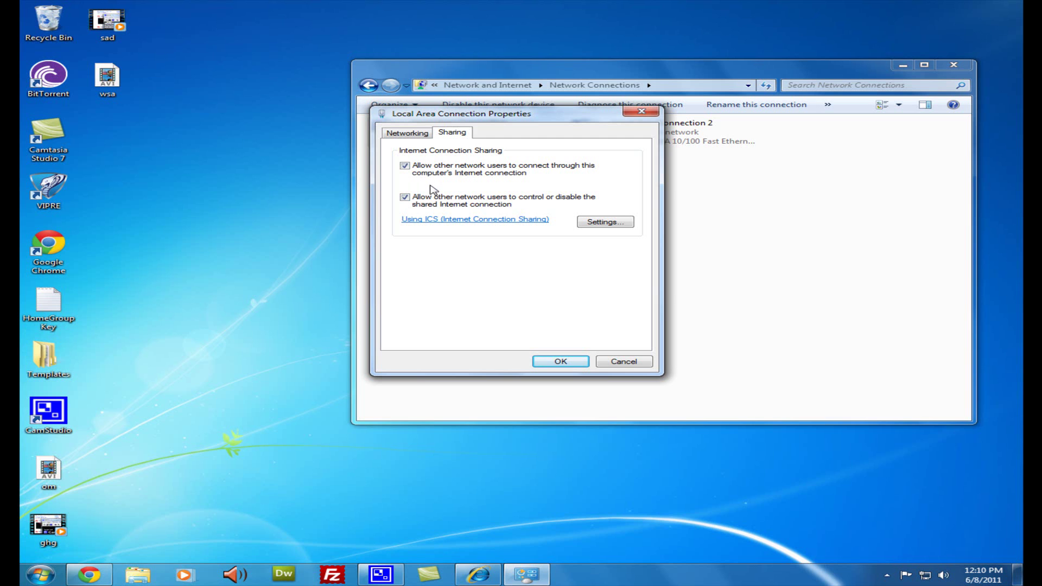
Re-enable 'Allow other network users to connect', review Settings without changes, and close Properties.
click(404, 167)
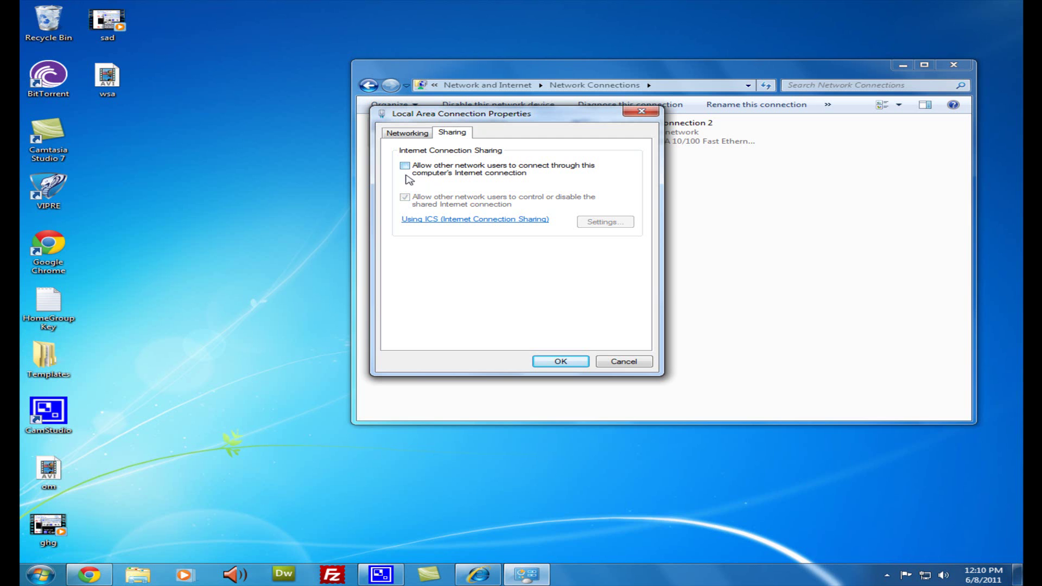
click(405, 165)
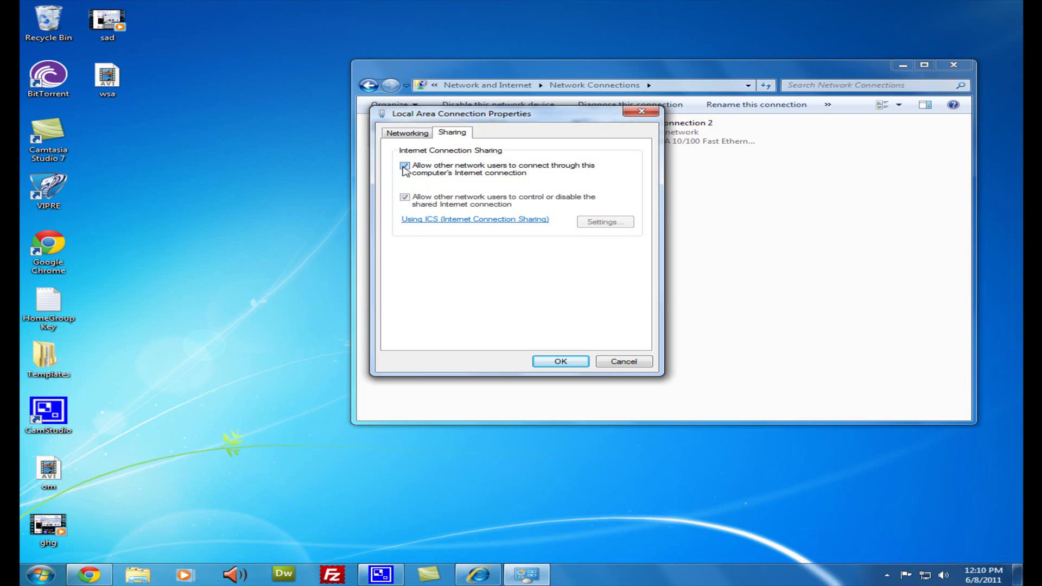
click(601, 221)
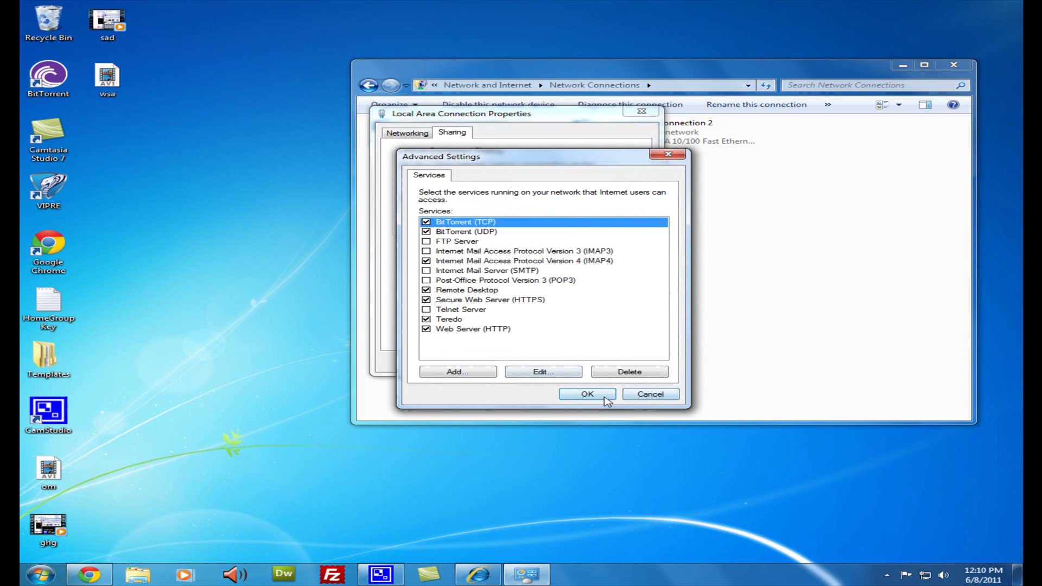
click(630, 399)
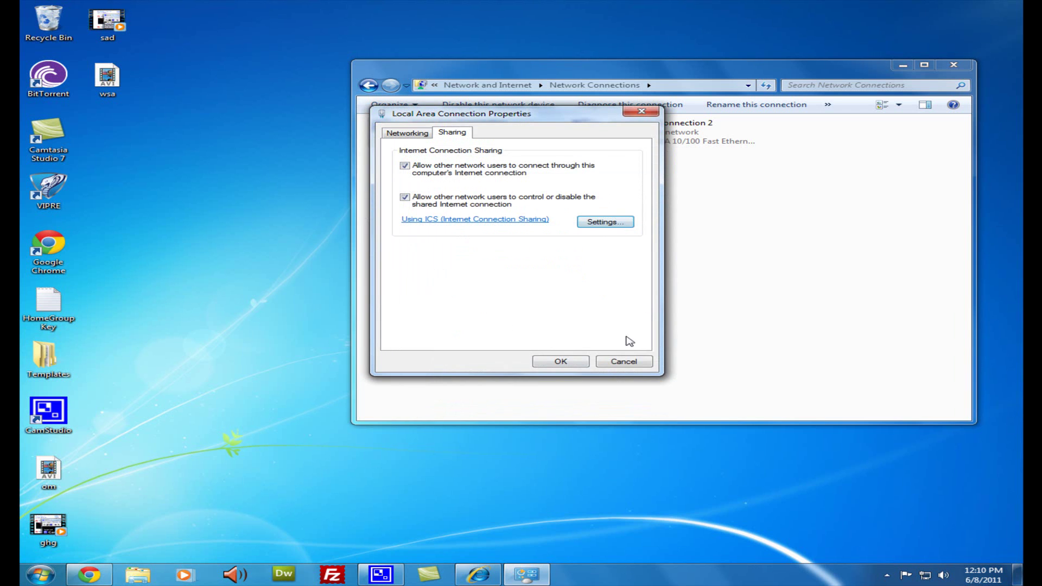
click(603, 360)
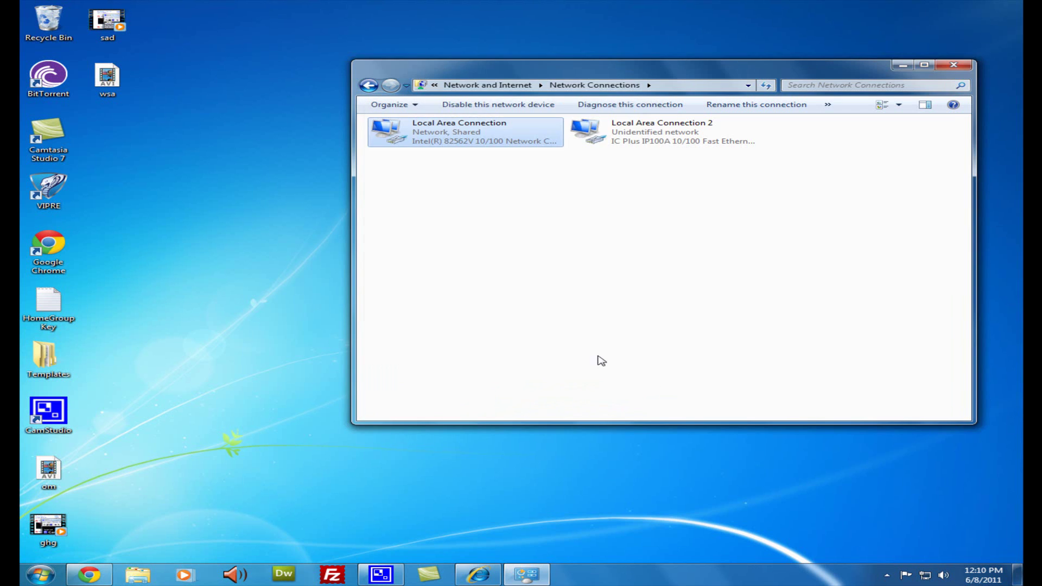
double_click(643, 135)
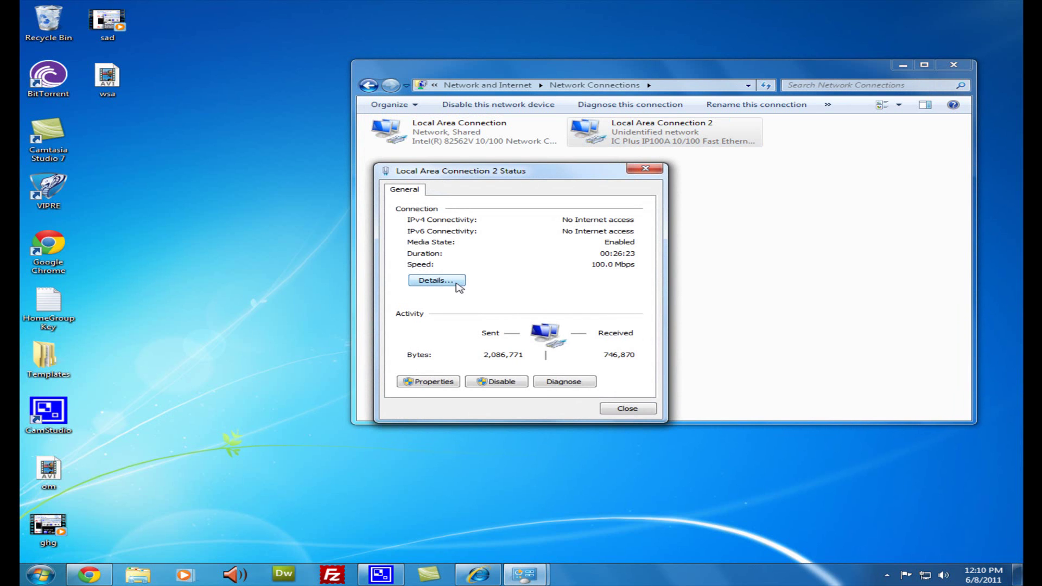
click(427, 382)
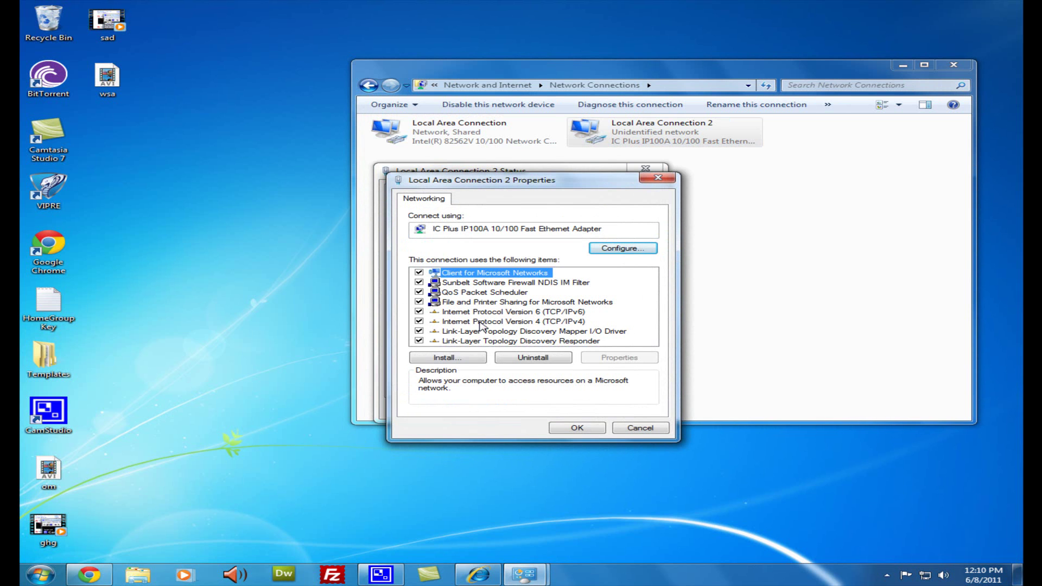
double_click(480, 323)
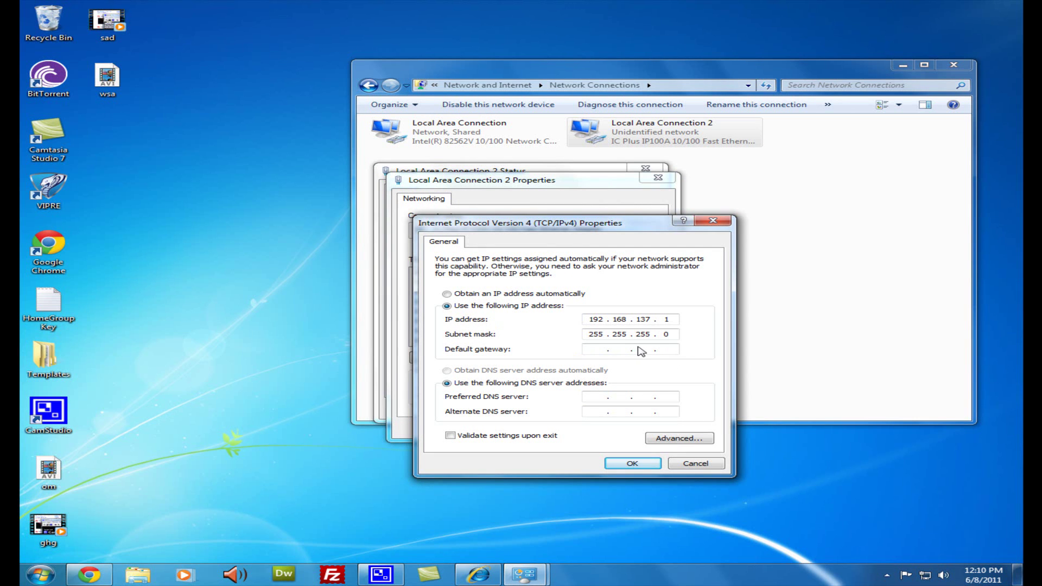
click(696, 464)
click(624, 428)
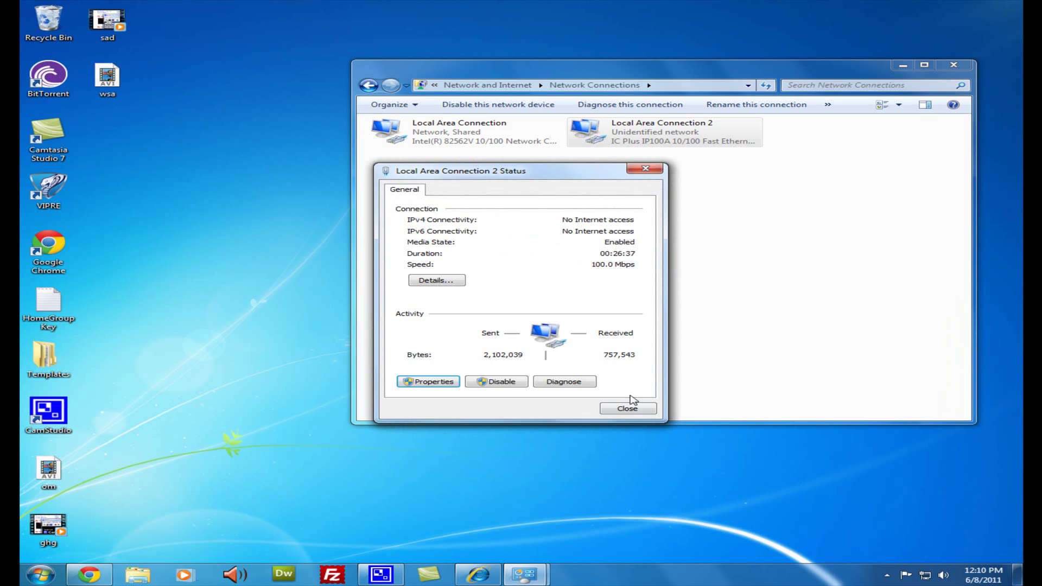
click(626, 404)
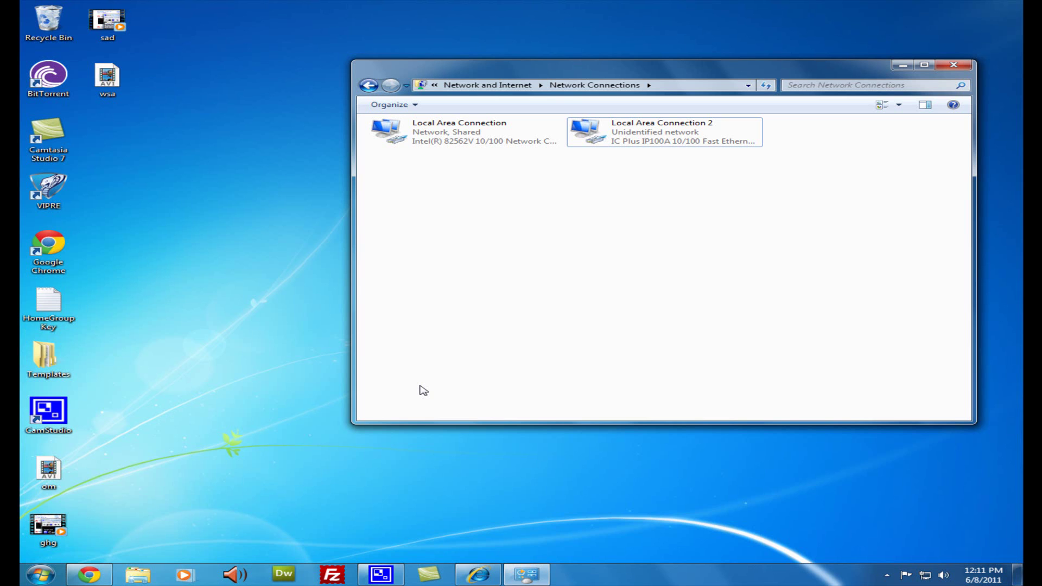
Confirm Local Area Connection's sharing settings with OK, then display the hidden VIPRE tray icon's status.
click(462, 128)
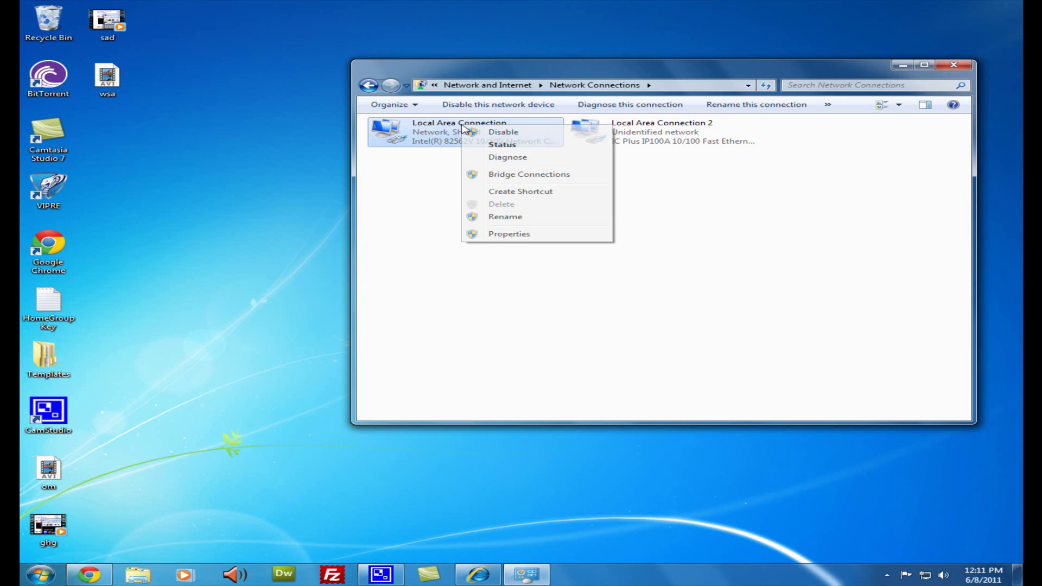
click(503, 235)
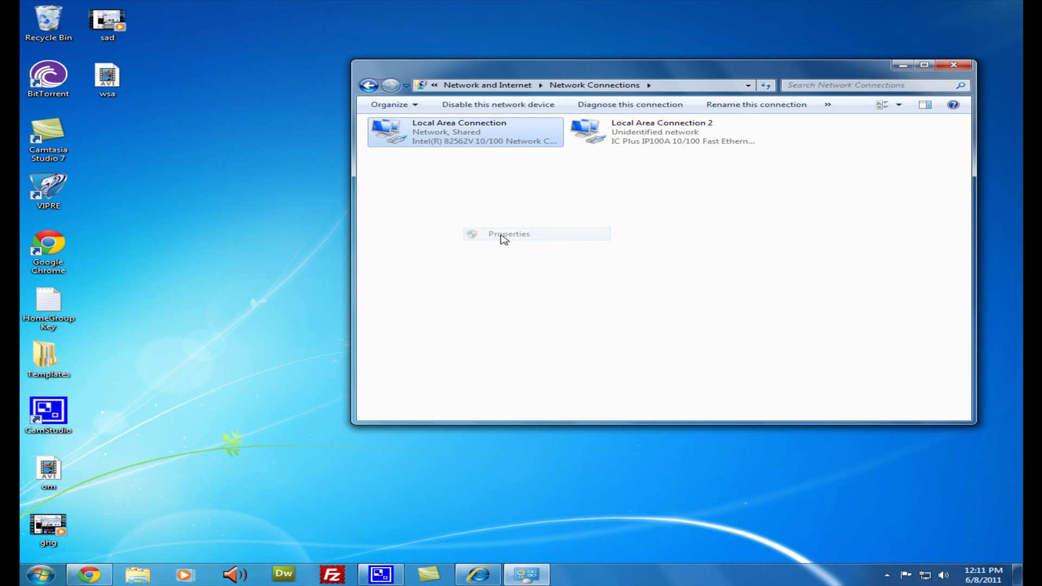
click(459, 134)
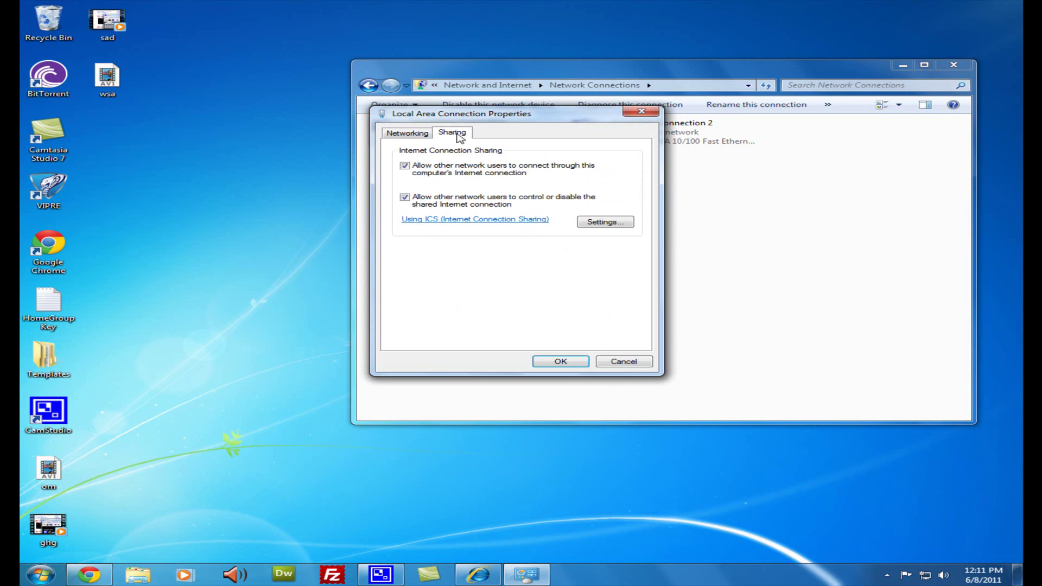
click(596, 222)
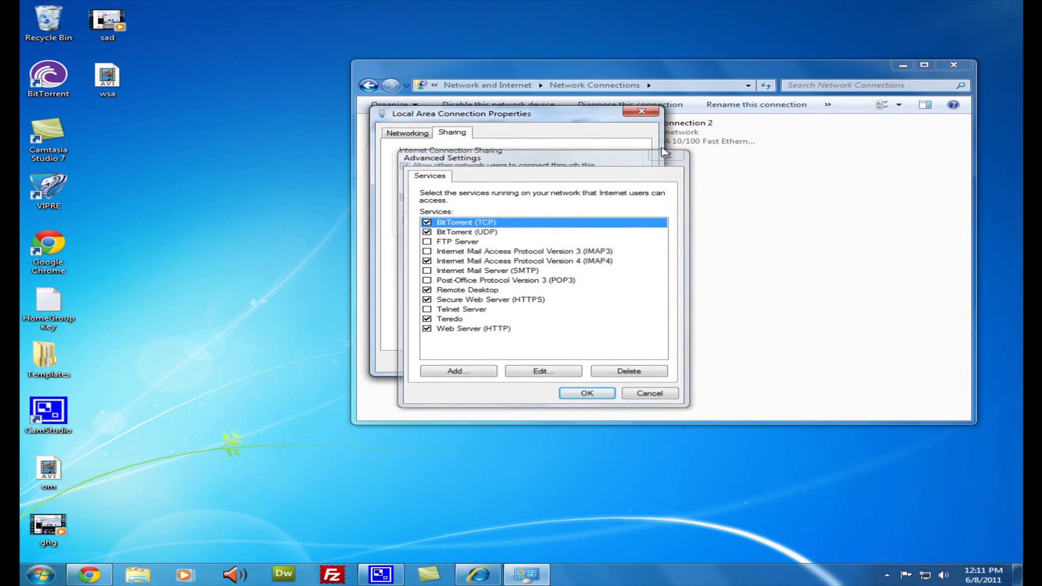
click(663, 152)
key(Return)
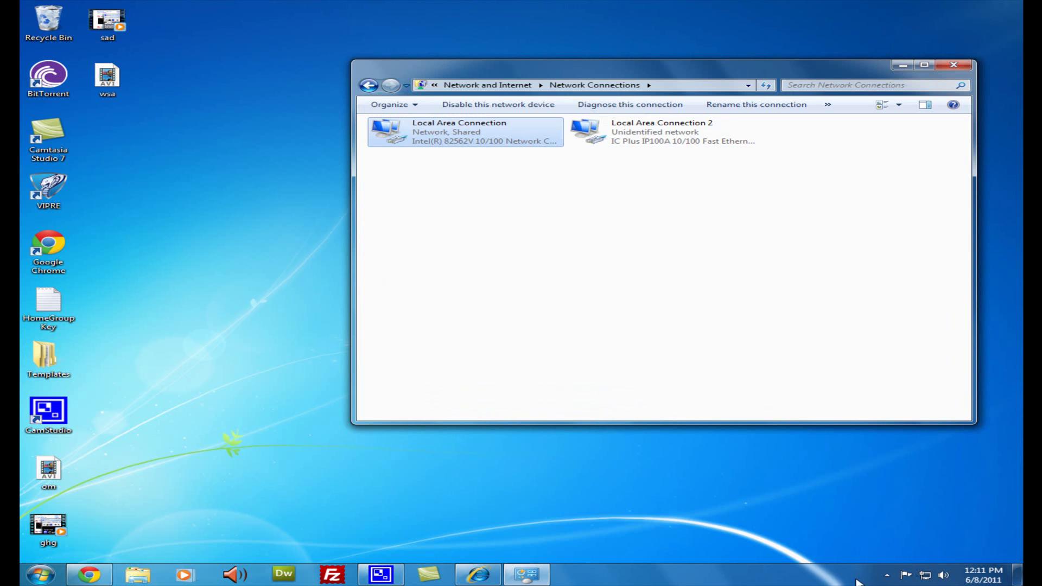
click(886, 577)
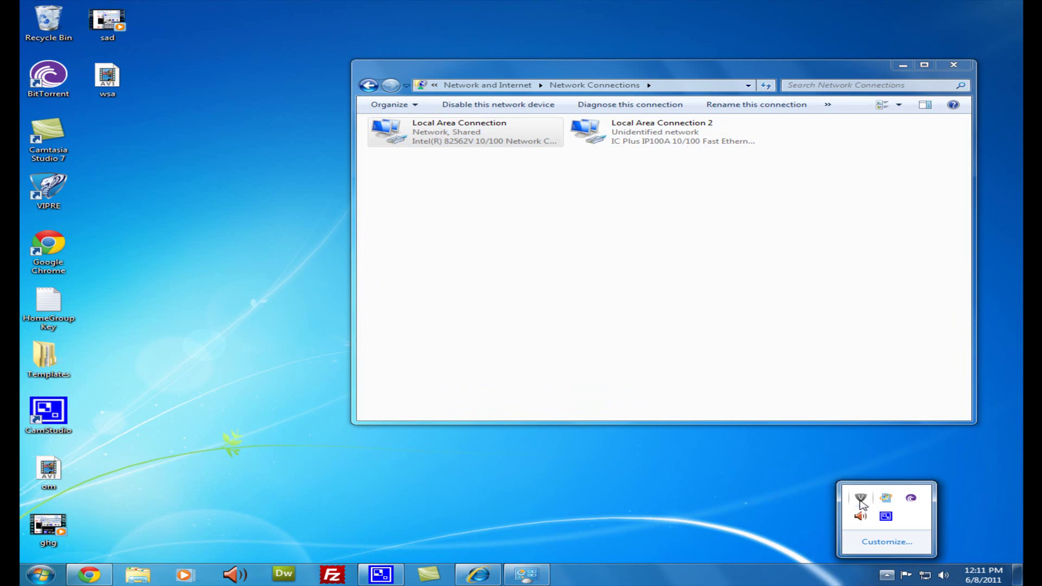
mouse_move(861, 504)
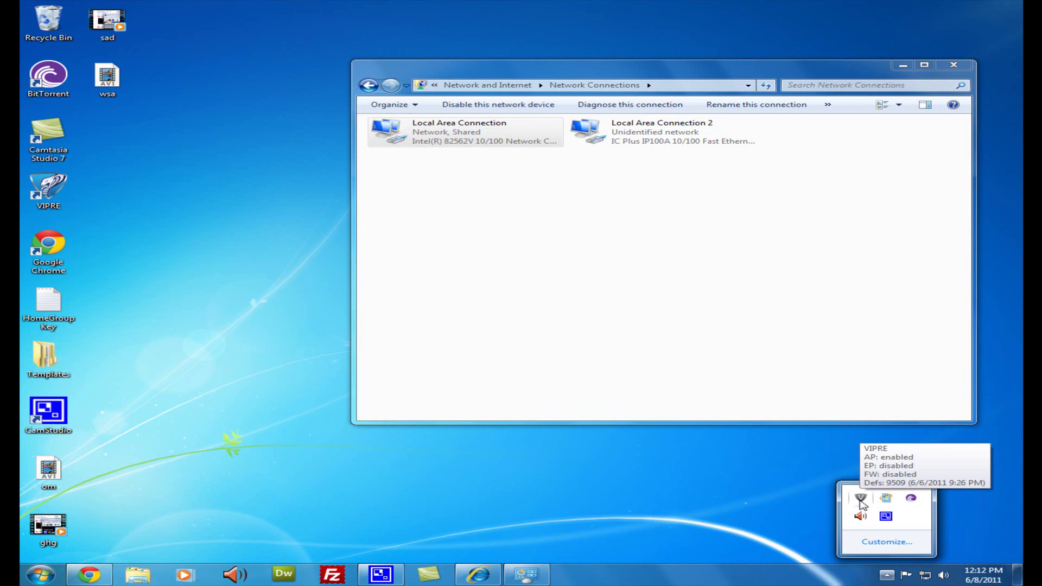
double_click(862, 499)
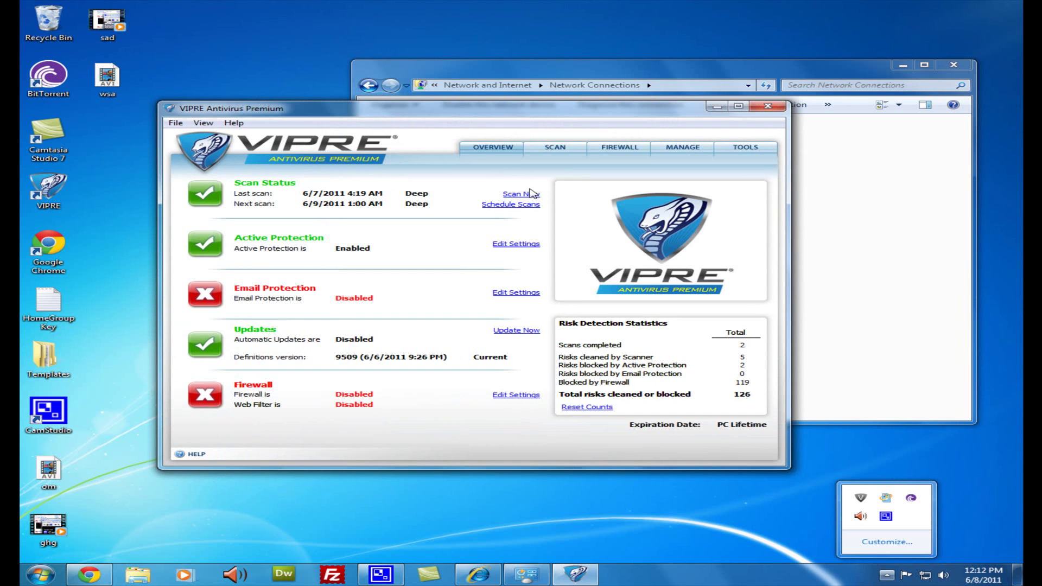
click(616, 151)
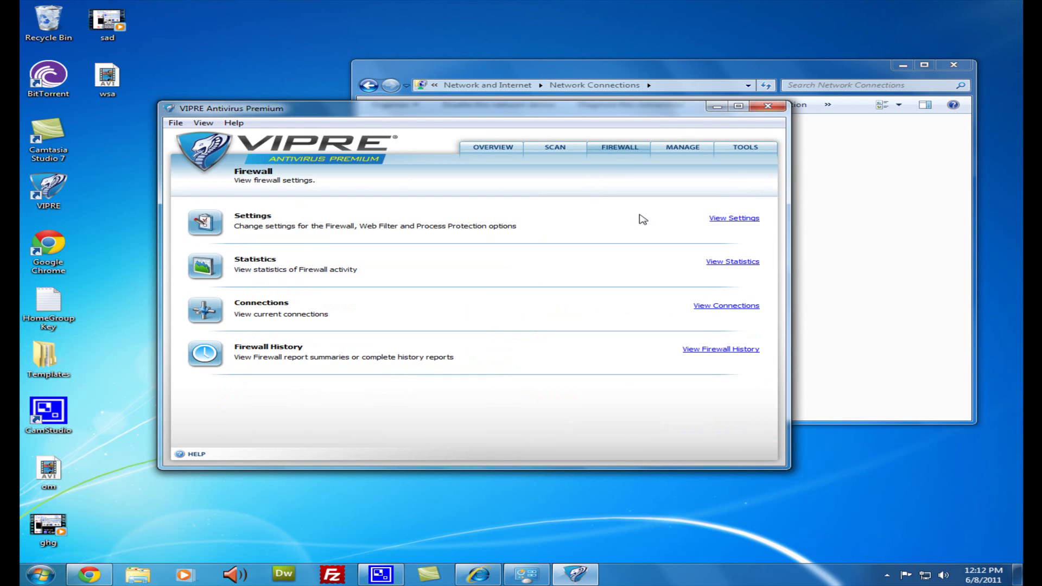
click(737, 220)
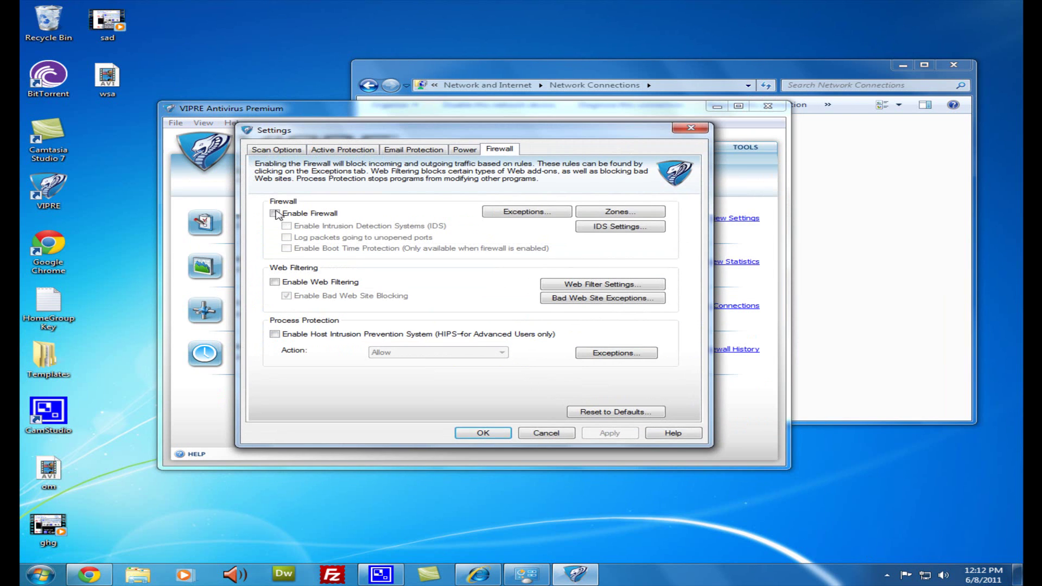
click(276, 214)
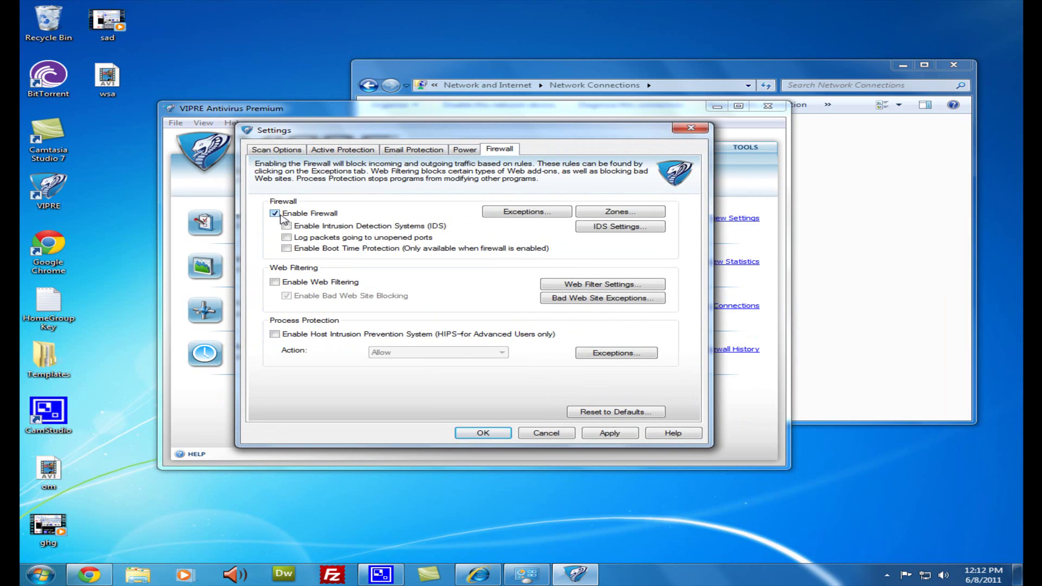
click(279, 215)
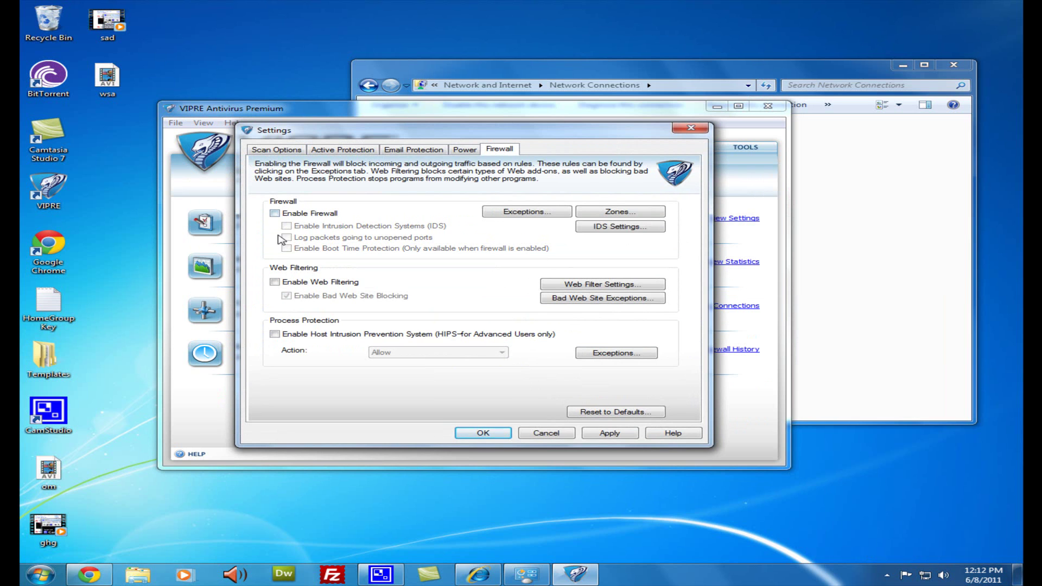
click(544, 433)
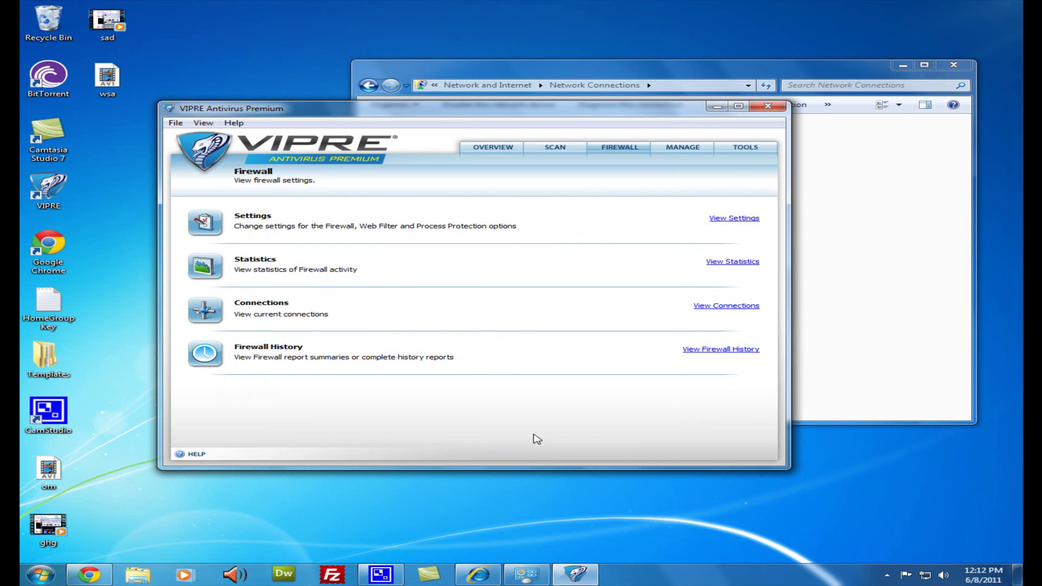
click(768, 107)
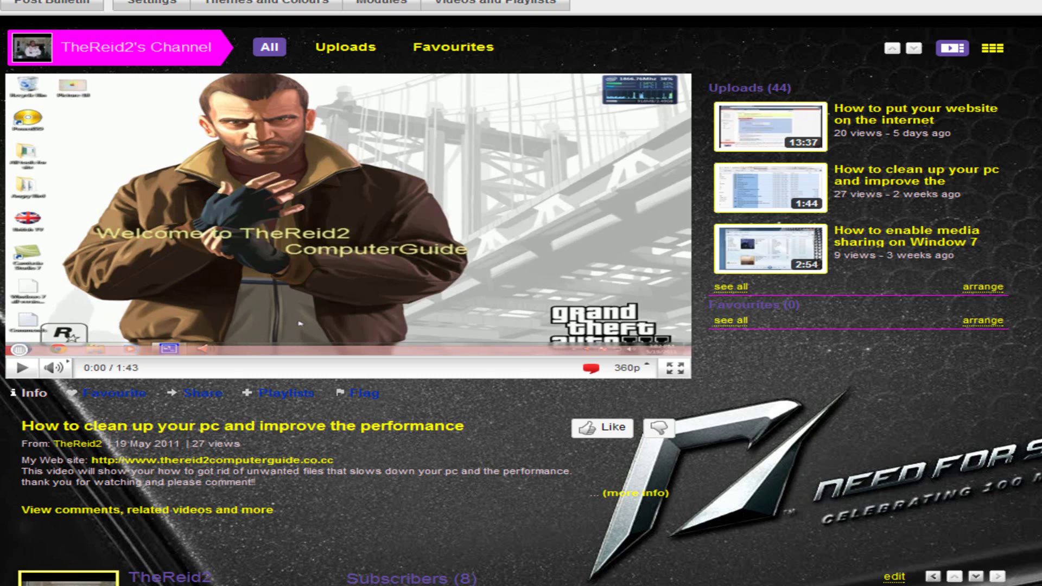
Scroll the uploader's YouTube channel page down and back up.
scroll(721, 505, down, 8)
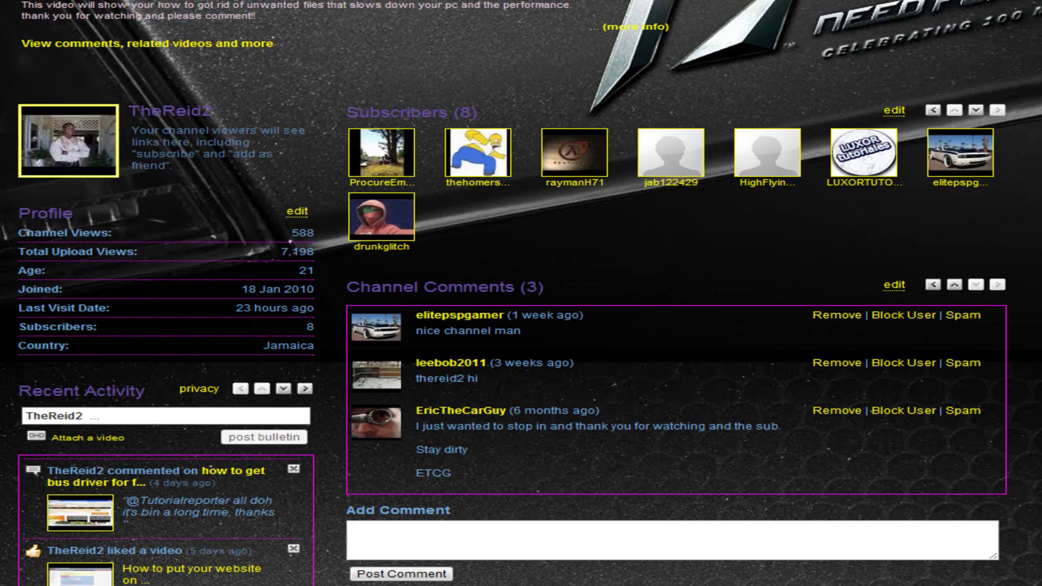
scroll(521, 293, up, 8)
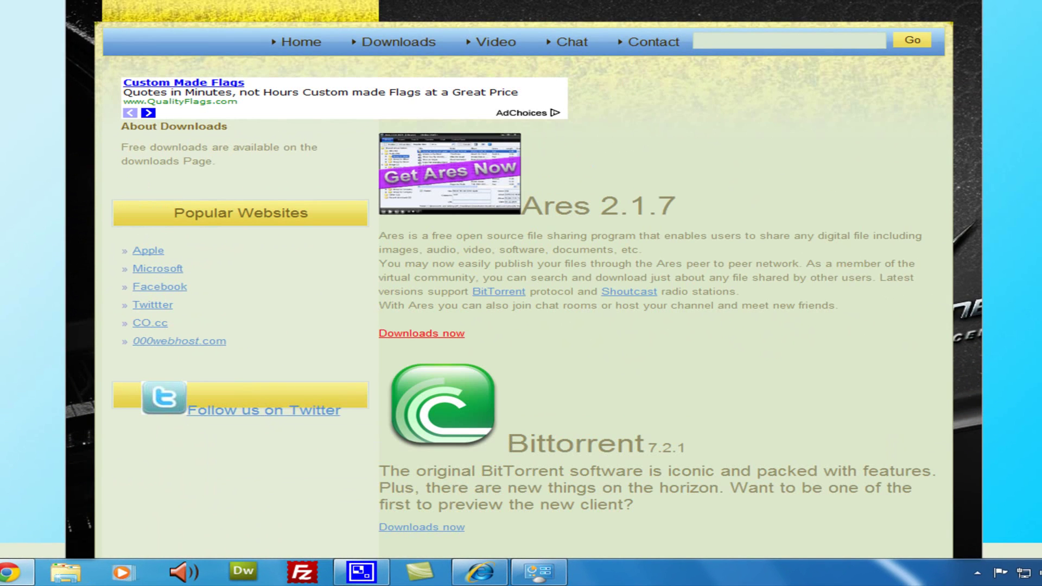
Browse TheReid2ComputerGuide's Video and Live Room chat pages, focusing the chat message box.
scroll(568, 339, down, 3)
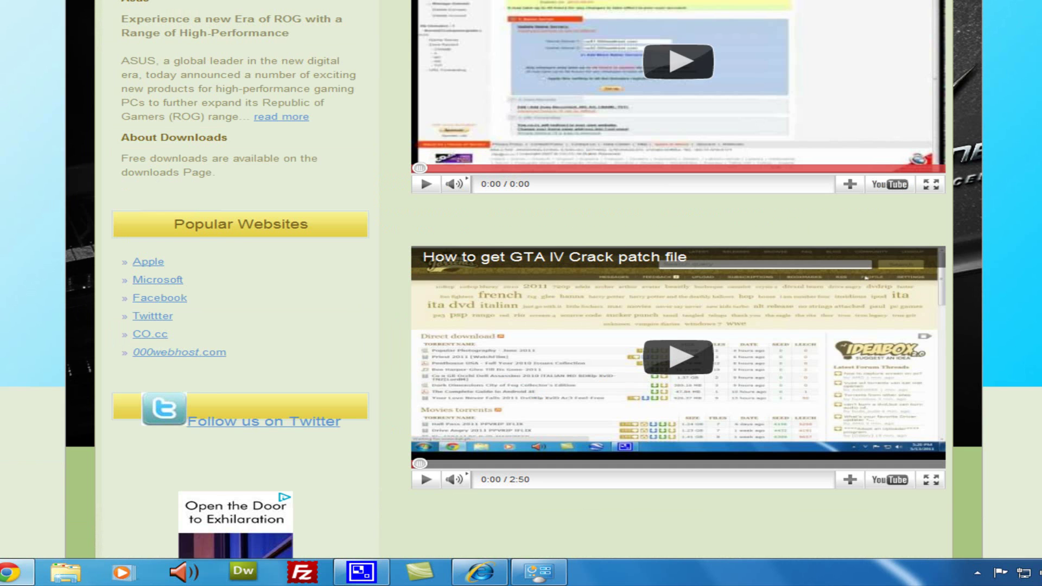
scroll(624, 163, down, 5)
scroll(593, 335, up, 2)
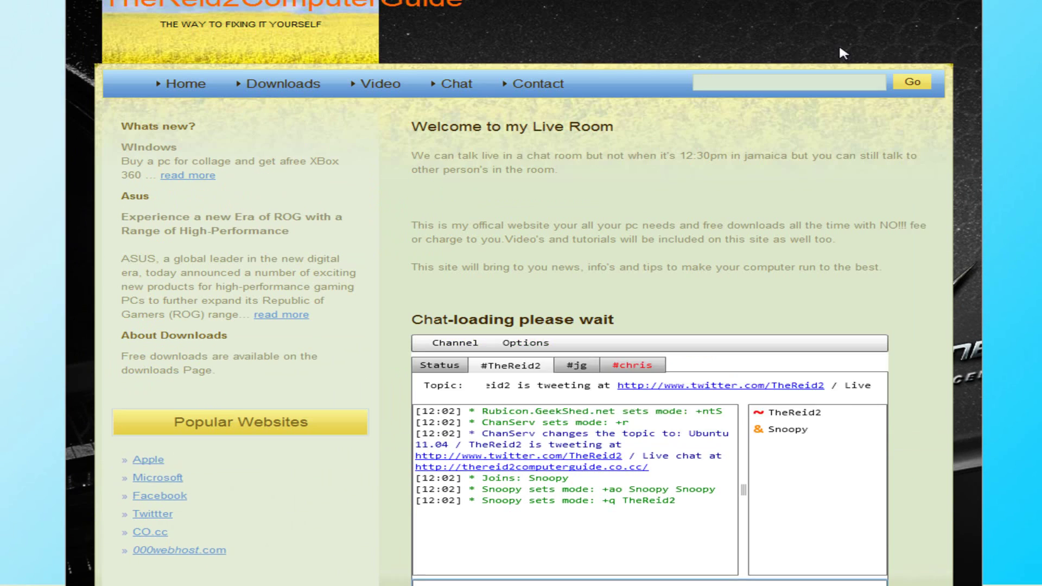
scroll(896, 281, down, 4)
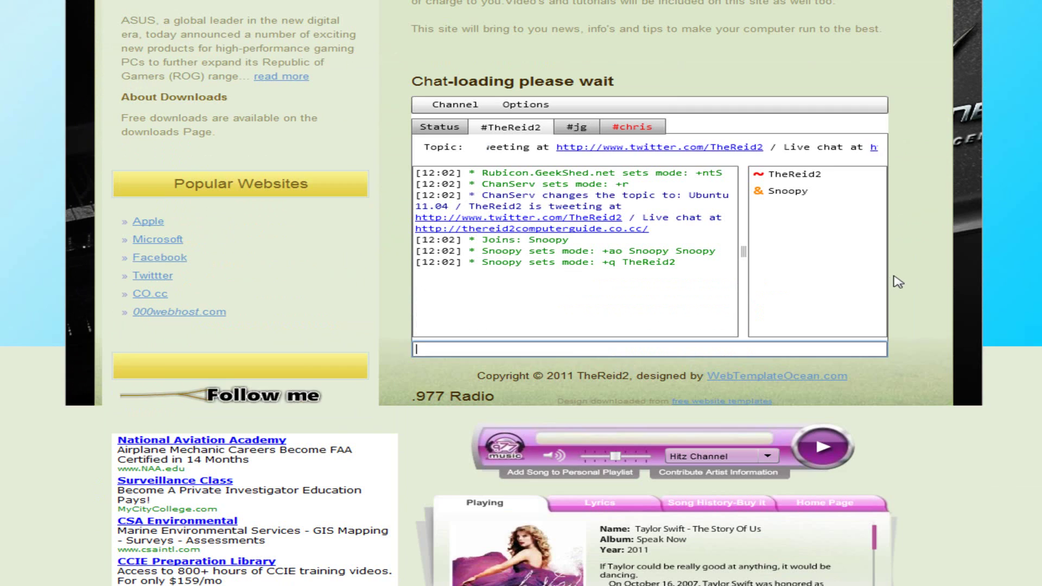
click(568, 353)
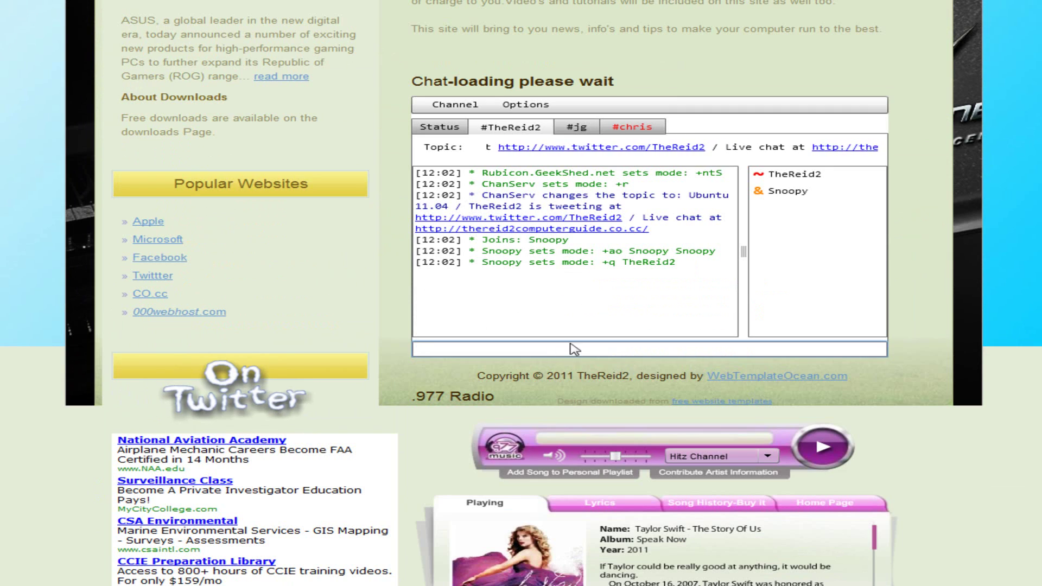
scroll(624, 351, down, 1)
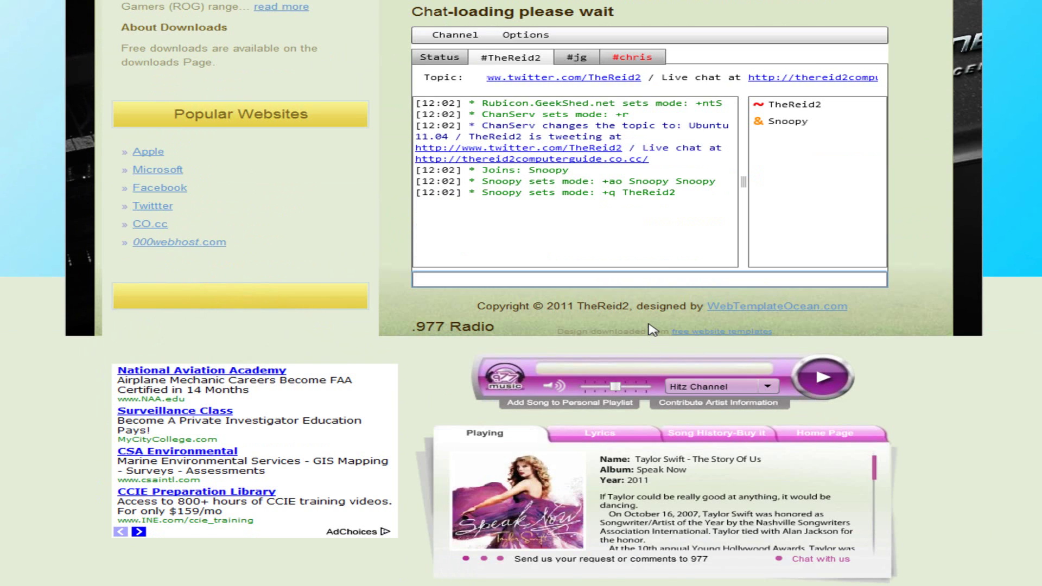